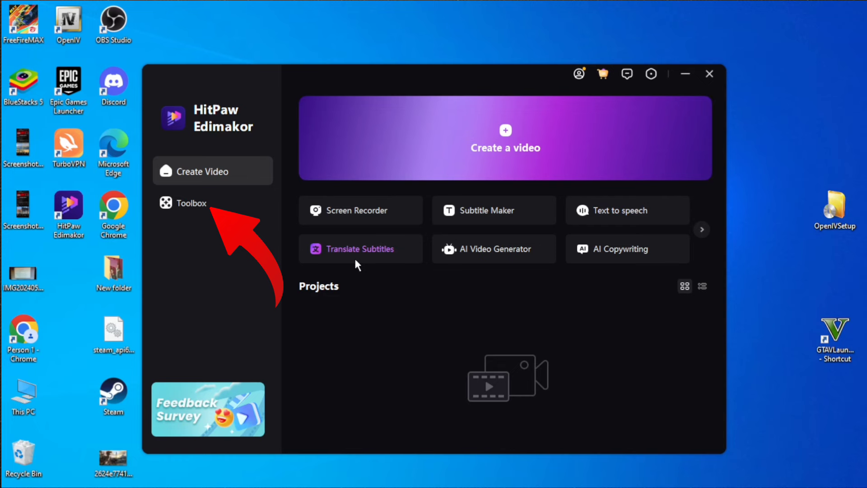
- Open the toolbox and browse its video, sound, image and text tools
left_click(213, 205)
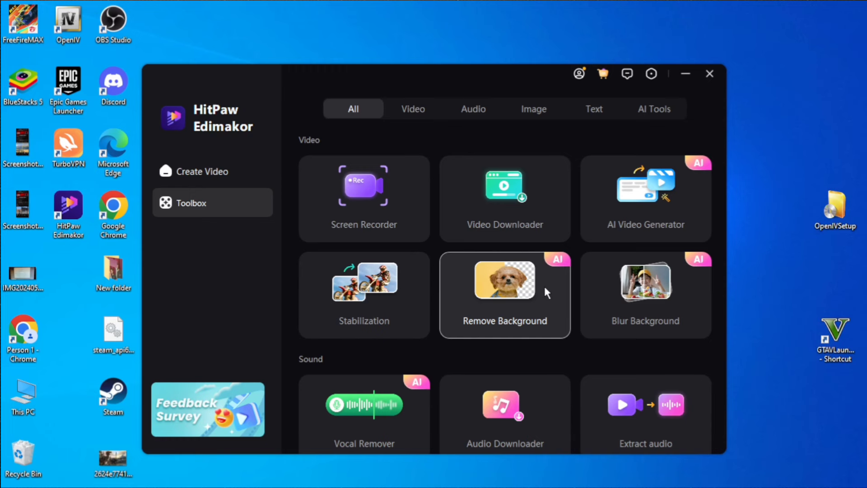
scroll(643, 298, "down", 1)
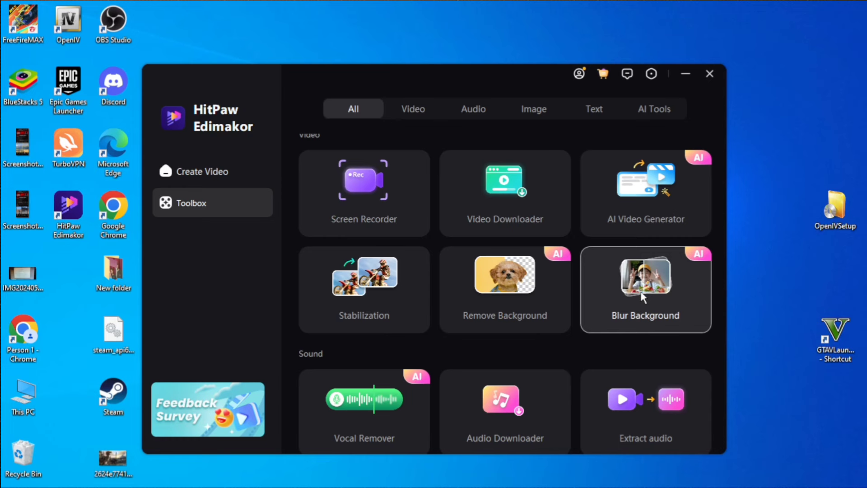
scroll(642, 293, "down", 2)
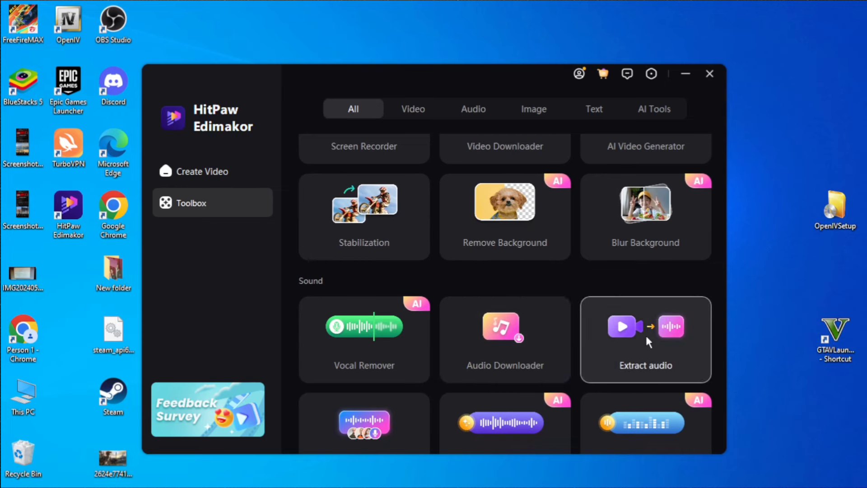
scroll(646, 335, "down", 3)
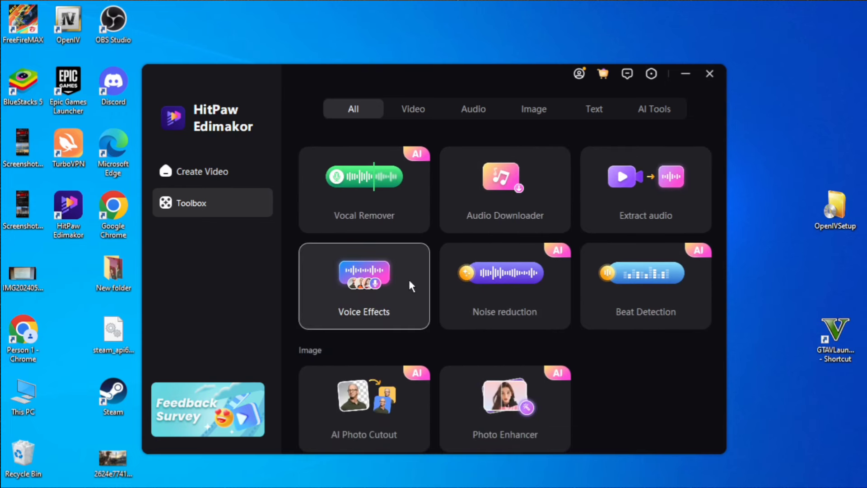
scroll(407, 418, "down", 3)
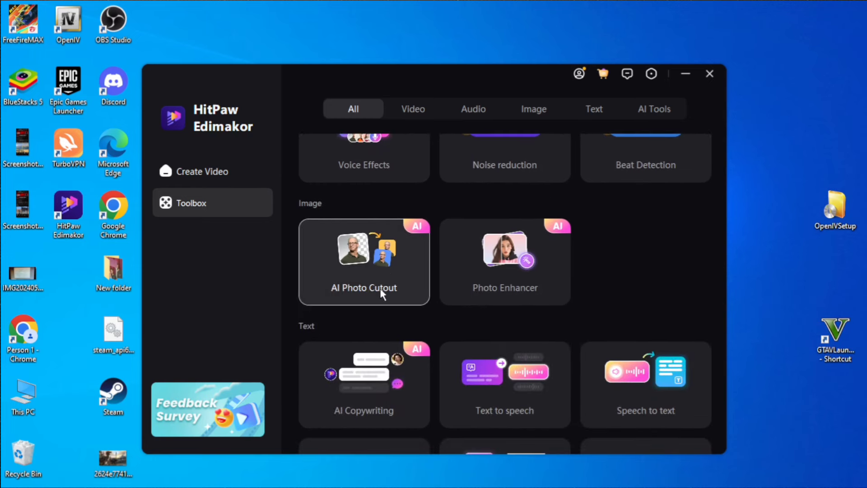
scroll(406, 308, "down", 2)
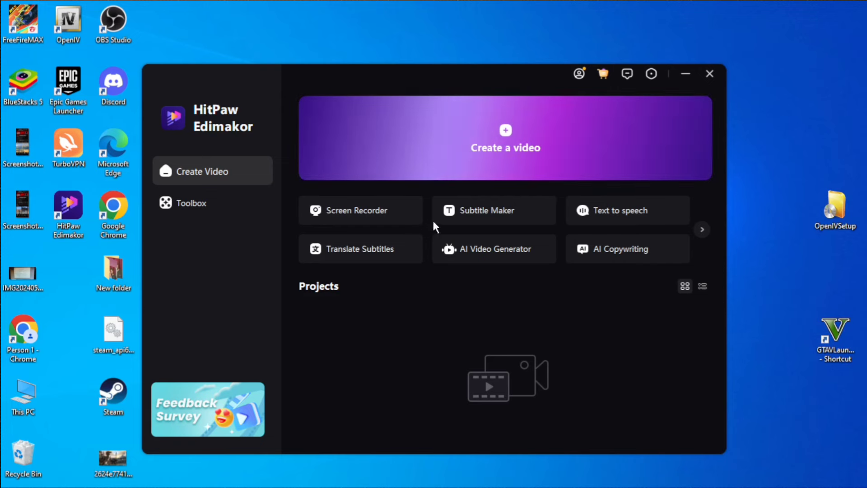
- Start a Subtitle Maker project, import the WhatsApp Video 2024-08-20 at 8.05.14 PM clip, and auto-generate subtitles for the selected clip
left_click(478, 207)
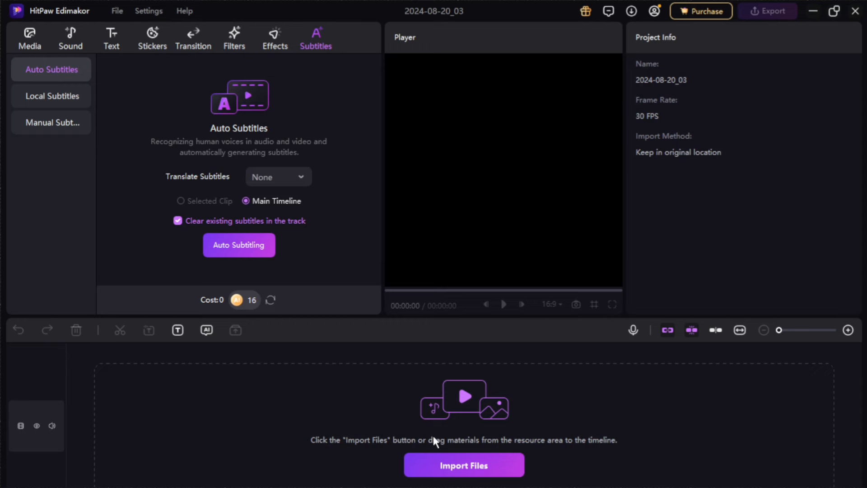
left_click(449, 468)
left_click(322, 268)
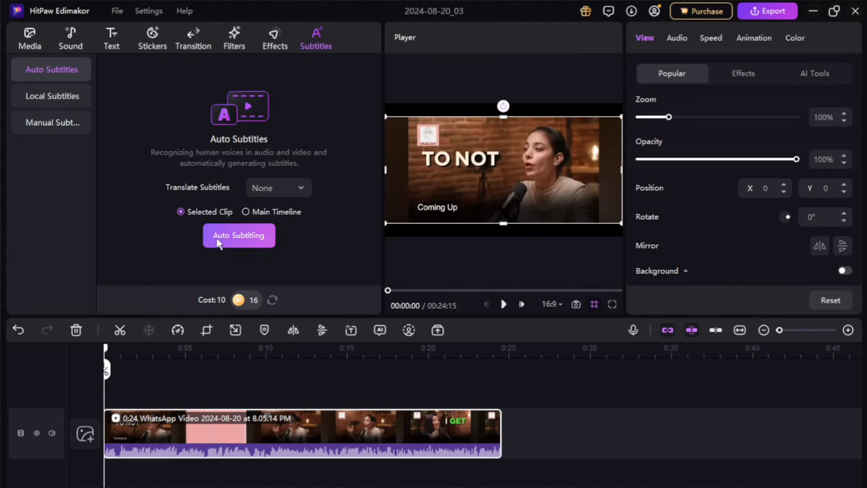
left_click(239, 247)
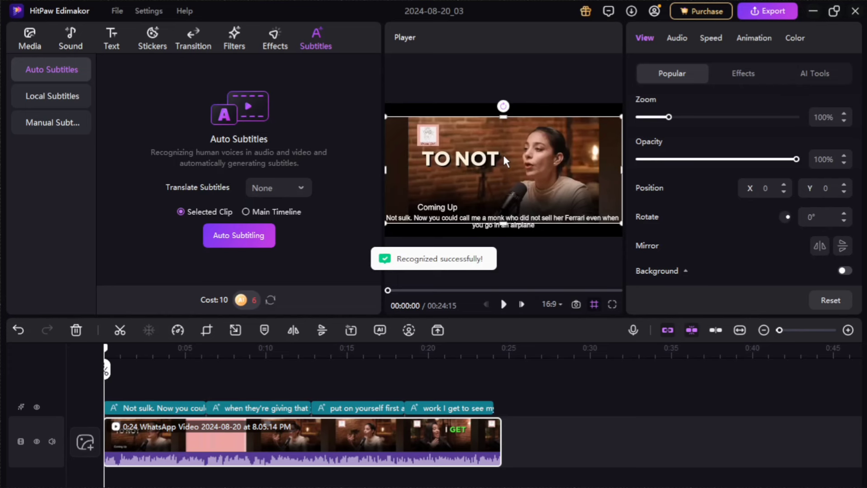
- Preview the subtitled clip and give the subtitles the pink text preset, applied to all
left_click(501, 305)
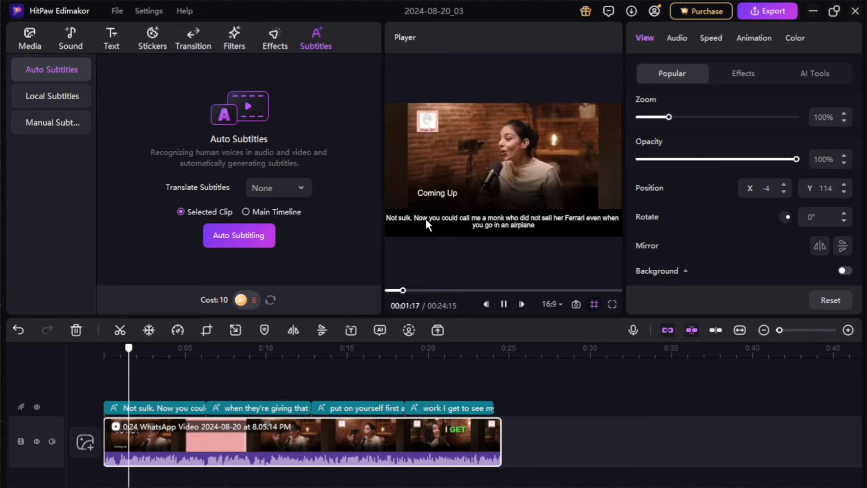
left_click(392, 226)
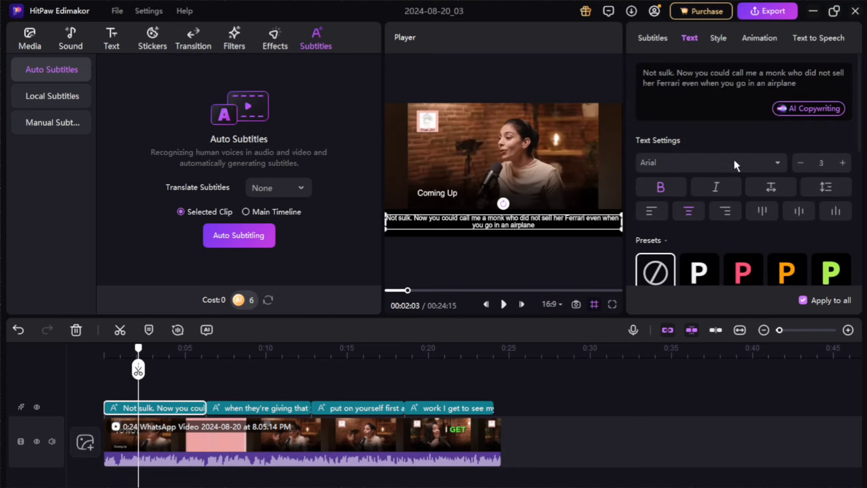
scroll(734, 163, "down", 4)
left_click(743, 126)
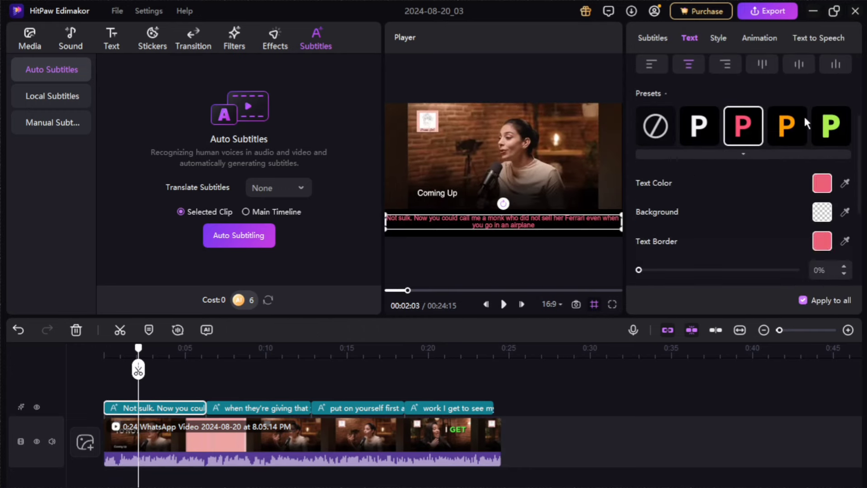
- Switch all subtitles to the ready-made style with black text on a yellow background
left_click(719, 37)
left_click(712, 96)
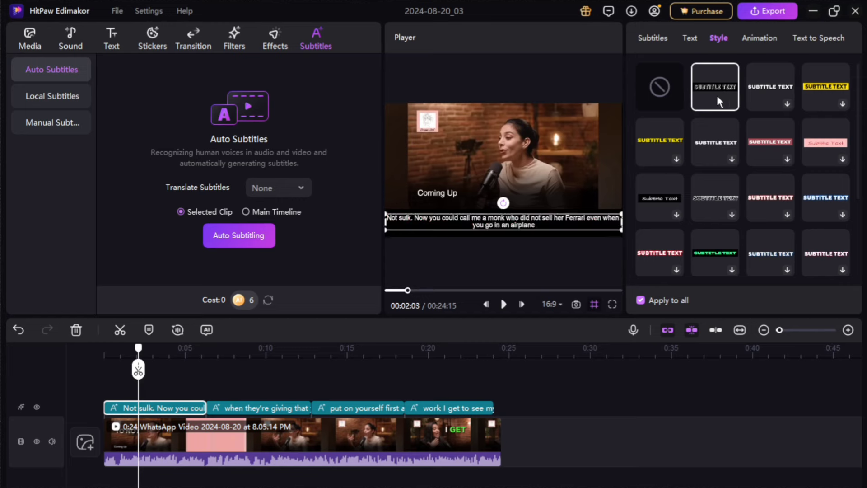
left_click(826, 86)
- Try the Rotate In animation on the first subtitle, and set its entrance animation to Bounce
left_click(759, 38)
left_click(777, 141)
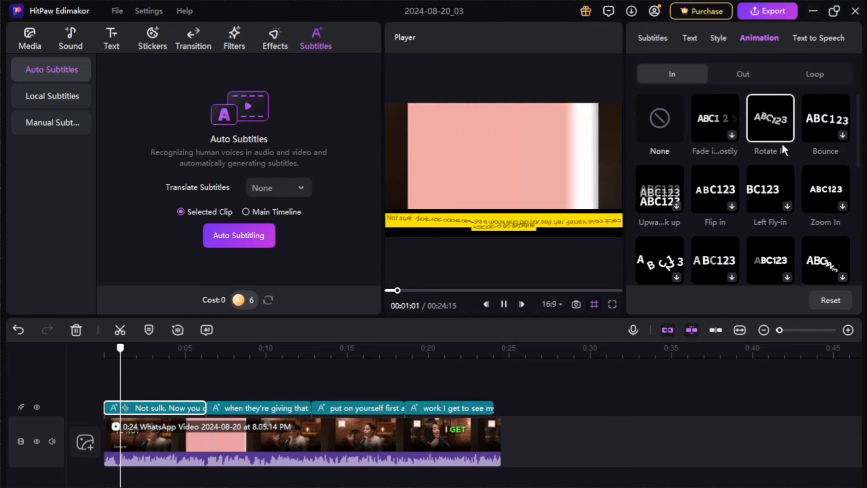
left_click(826, 122)
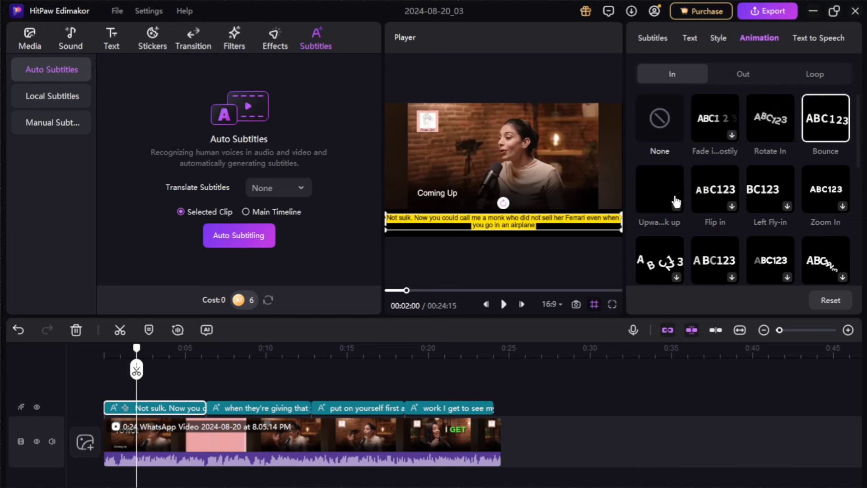
scroll(673, 192, "down", 6)
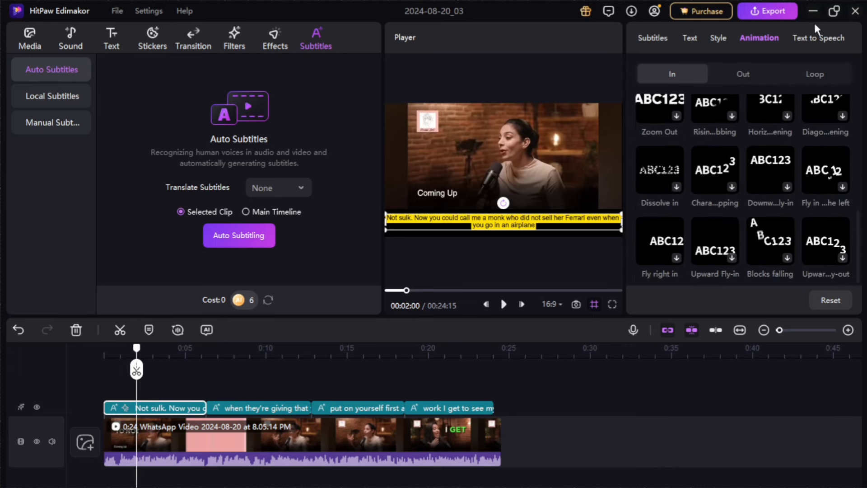
- Convert the first subtitle to speech and preview the Man and Woman voice effects on the generated audio, keeping Woman
left_click(822, 39)
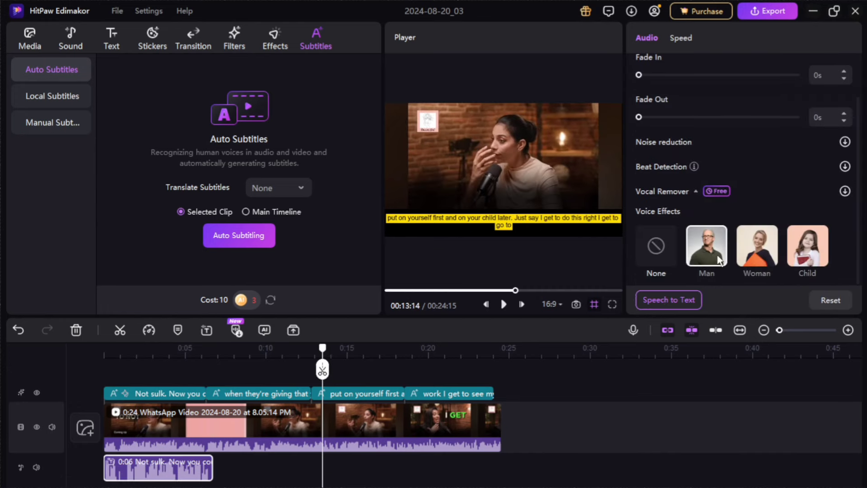
left_click(505, 302)
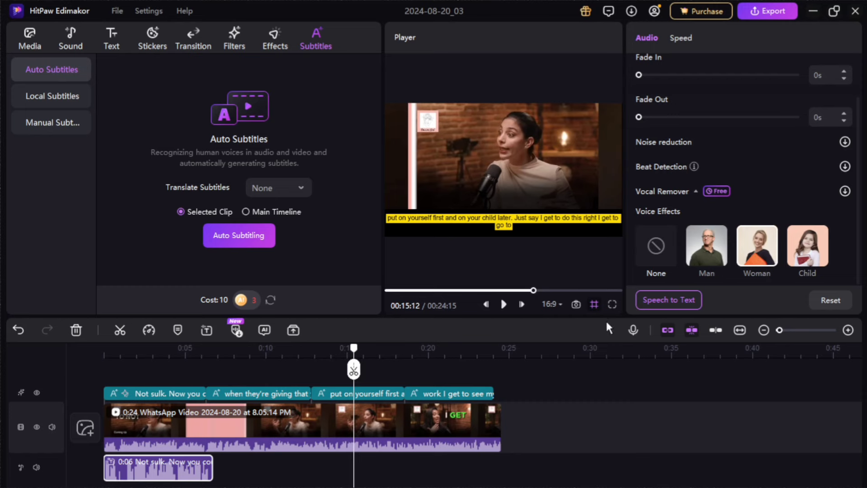
left_click(505, 304)
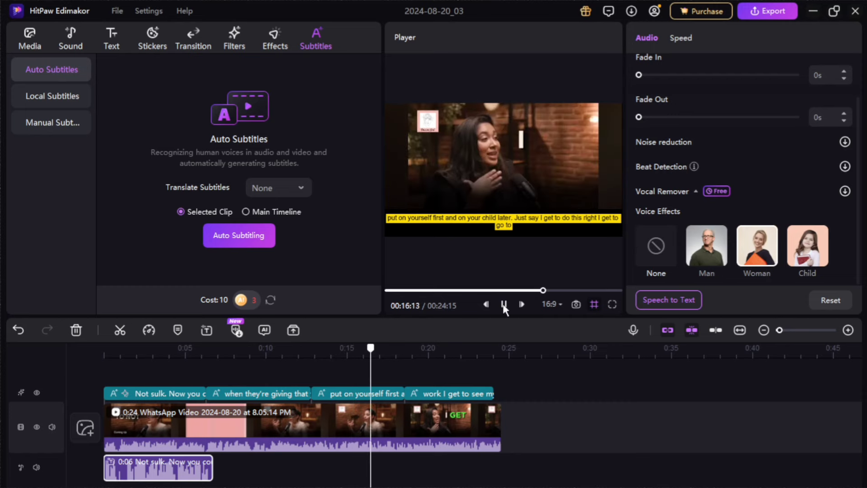
- Play back the timeline and check the first subtitle, its speech audio and the video clip together
left_click(174, 392)
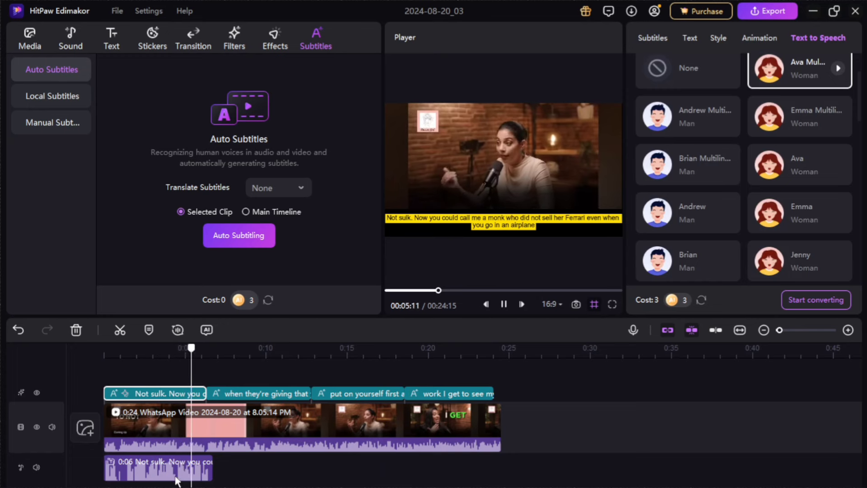
left_click(192, 451)
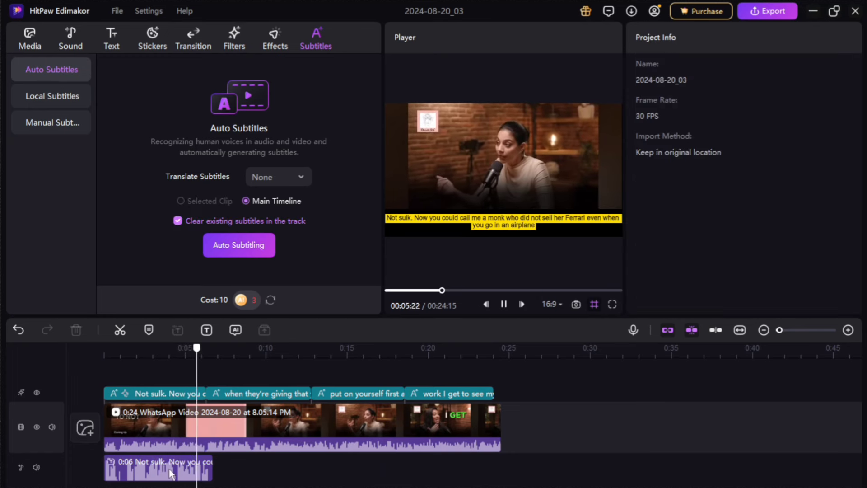
left_click(196, 450)
left_click(198, 449)
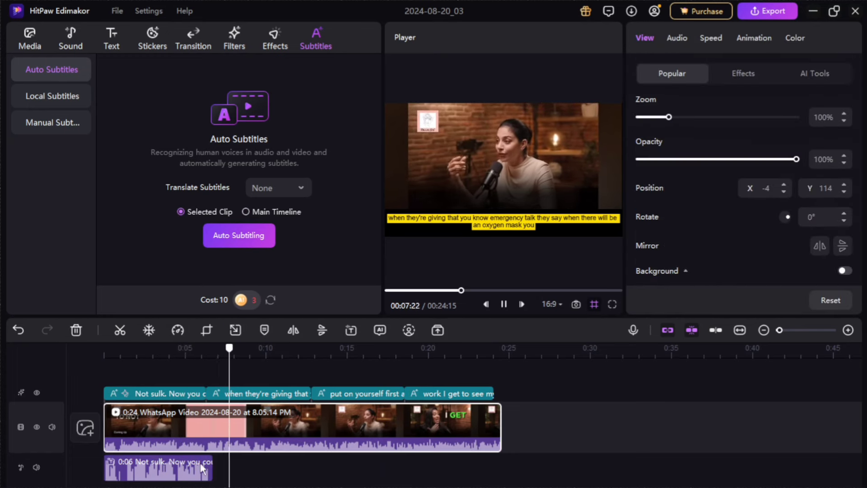
left_click(199, 466)
left_click_drag(255, 352, 213, 351)
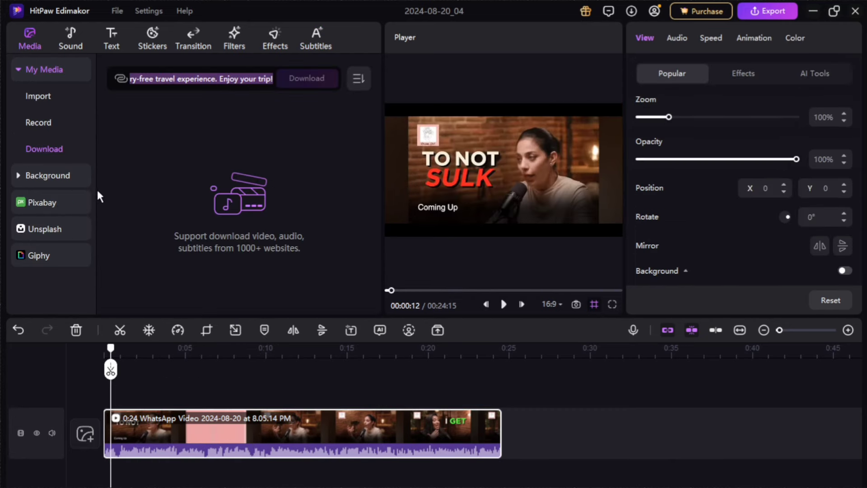
- Browse the media backgrounds, from trending through gradient colors, texture and landscape to animated
left_click(64, 171)
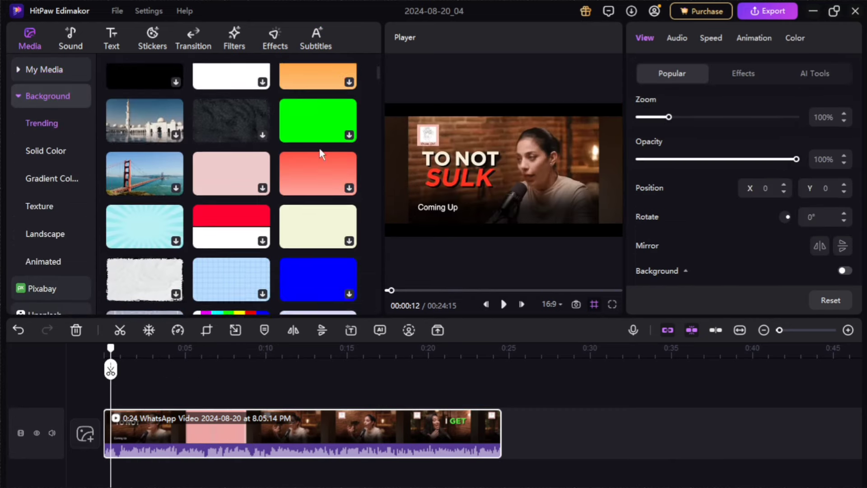
scroll(320, 154, "down", 15)
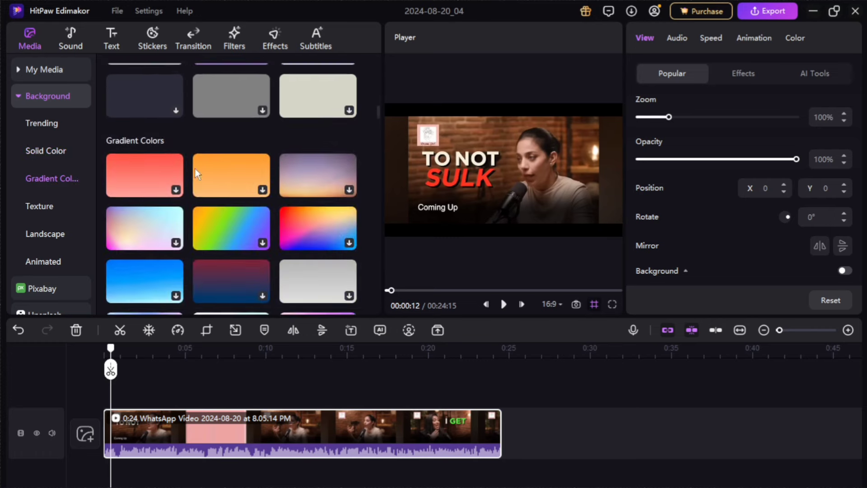
scroll(158, 194, "down", 10)
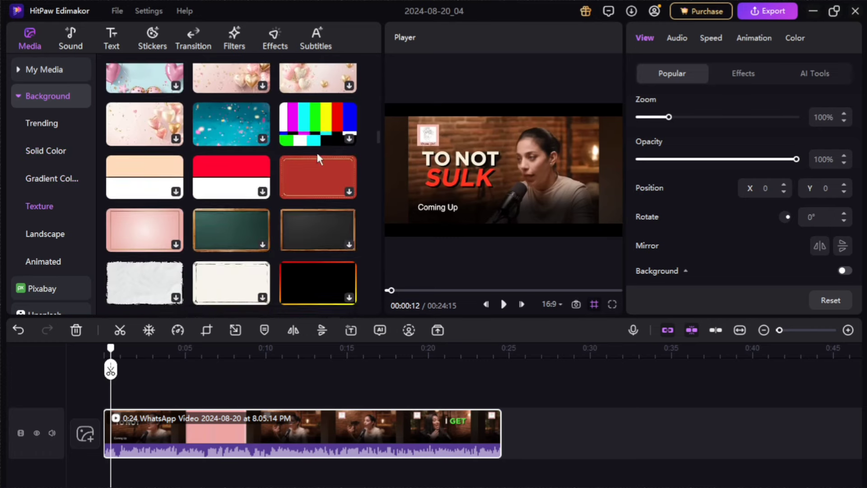
scroll(319, 158, "down", 10)
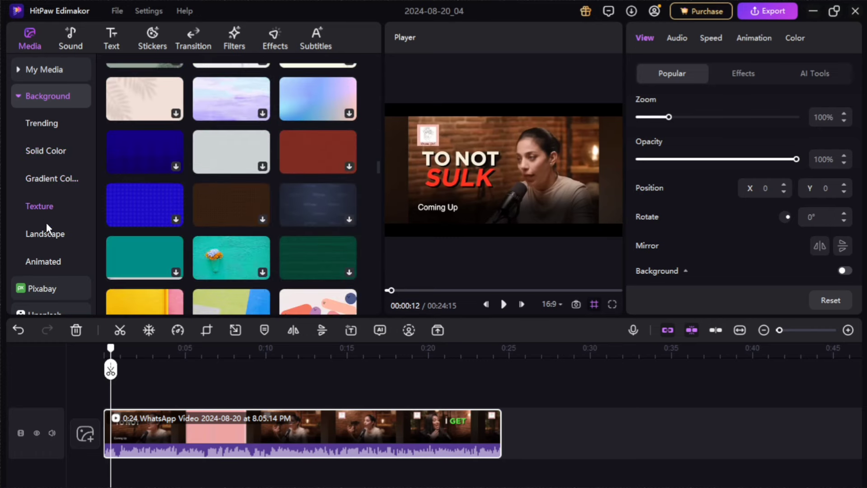
left_click(46, 228)
scroll(220, 201, "down", 10)
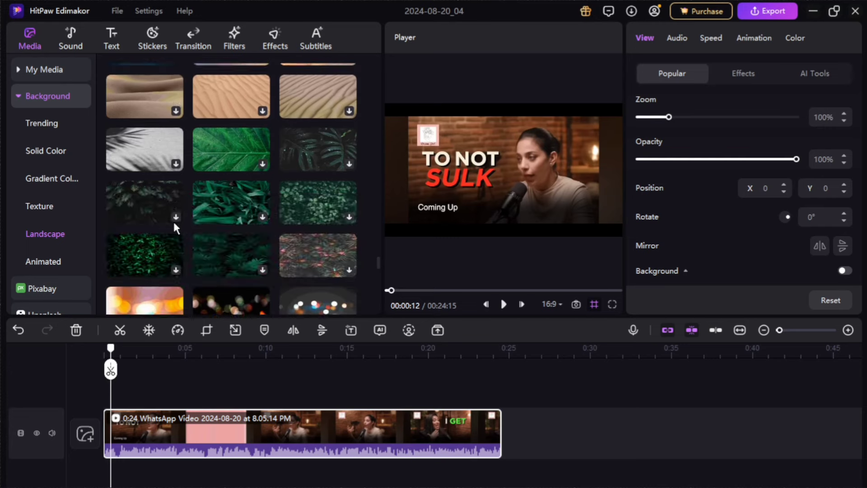
scroll(174, 224, "down", 10)
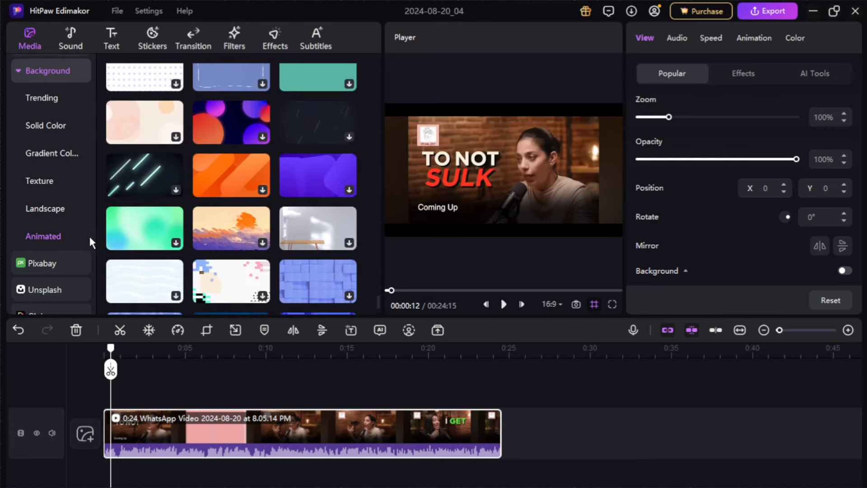
- Browse the Pixabay stock videos and the Unsplash stock images in the media library
left_click(38, 249)
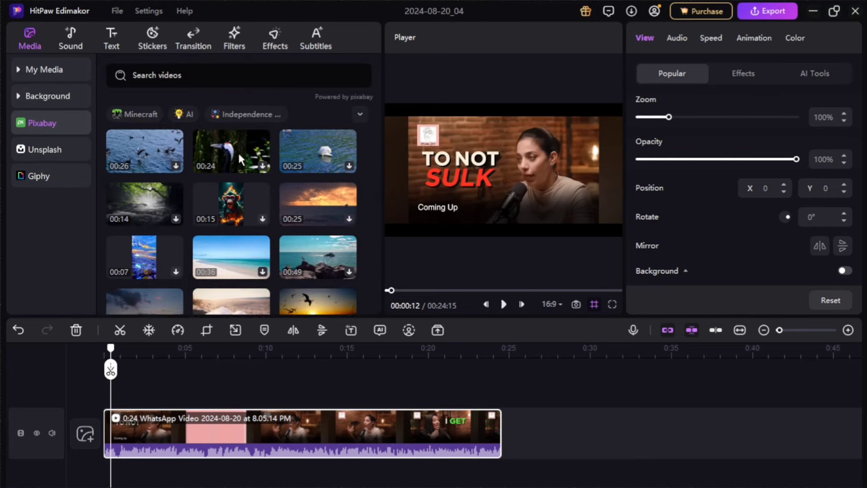
scroll(237, 151, "down", 5)
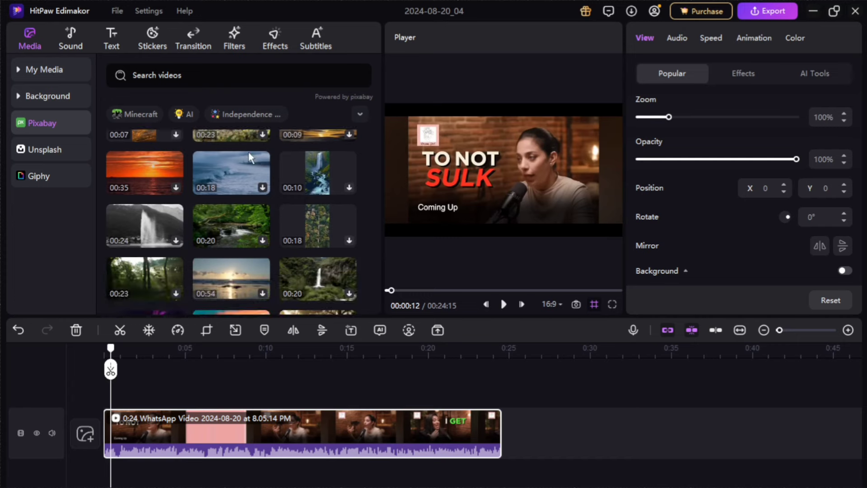
scroll(249, 153, "down", 10)
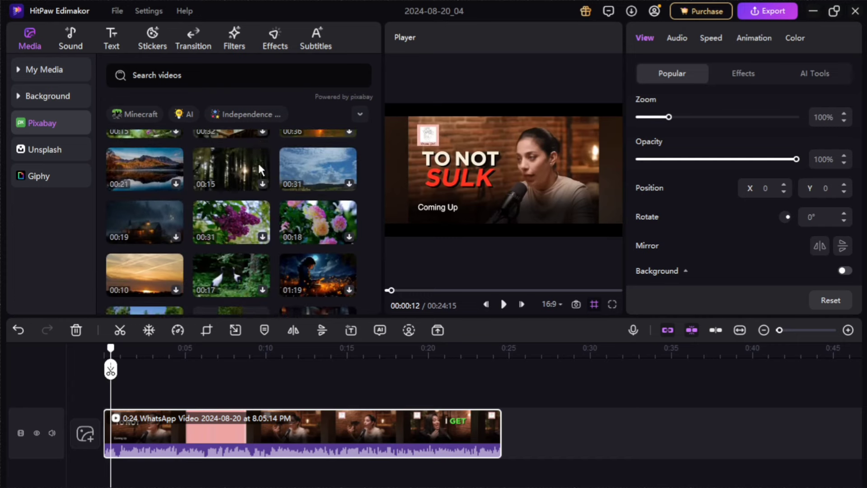
scroll(257, 161, "down", 6)
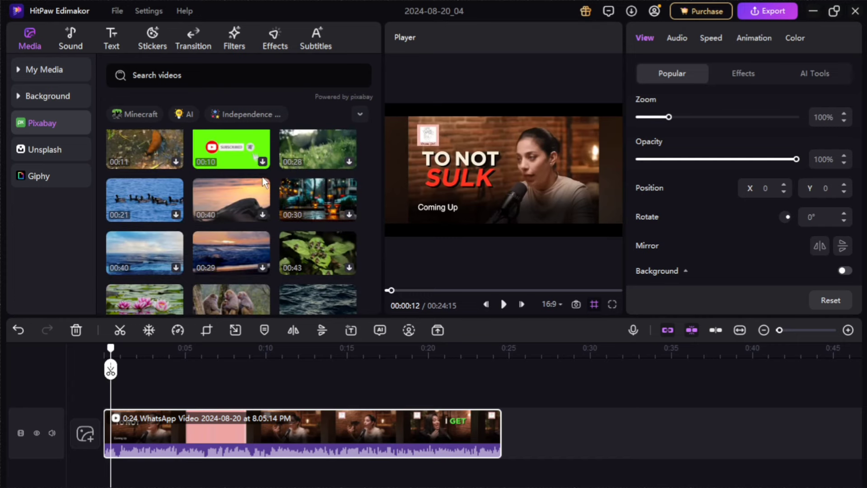
scroll(262, 176, "down", 5)
left_click(47, 148)
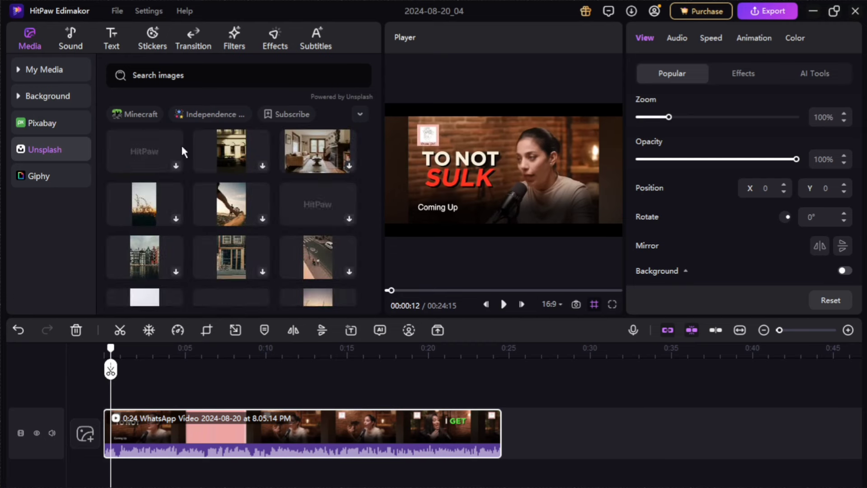
scroll(280, 175, "down", 3)
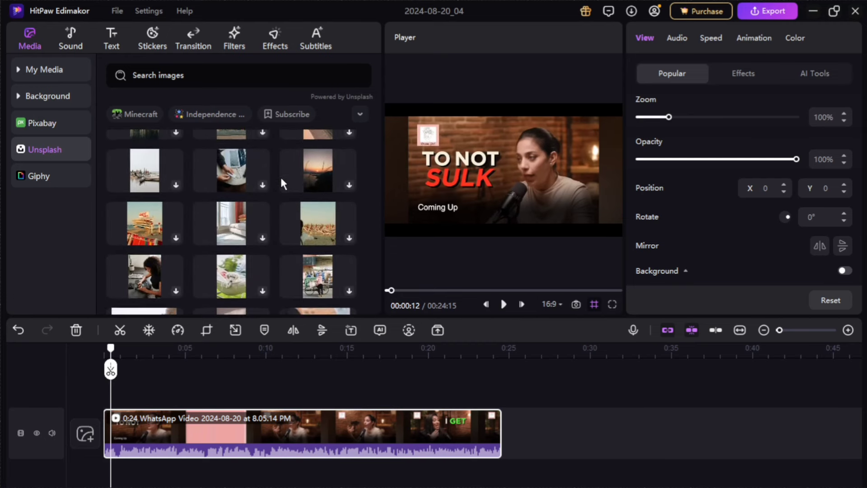
- Browse the Giphy images in the media library and search them for "sad"
scroll(262, 165, "down", 6)
left_click(47, 176)
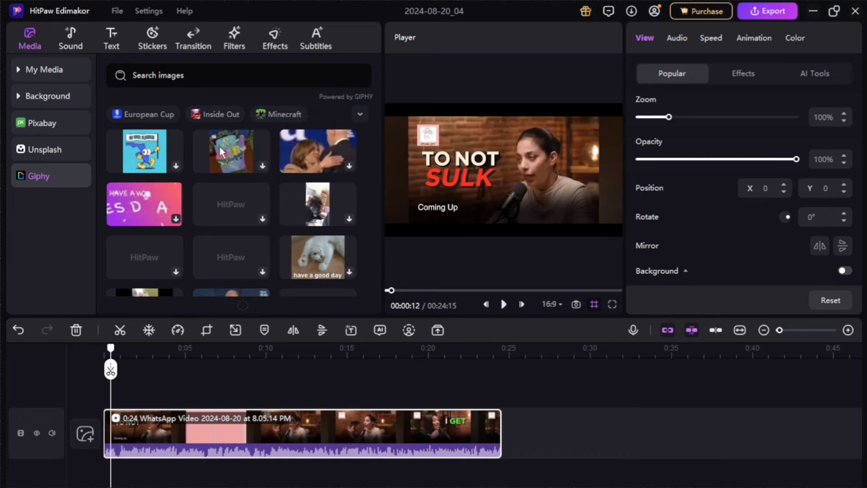
scroll(228, 153, "down", 5)
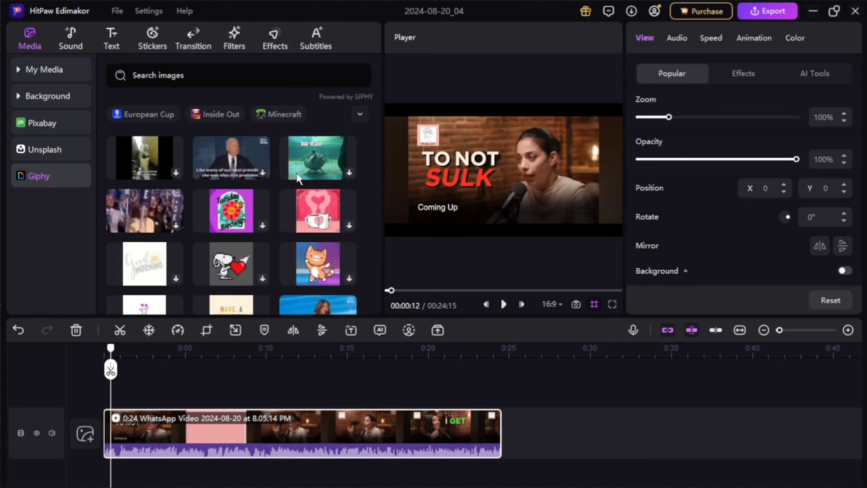
scroll(287, 172, "down", 2)
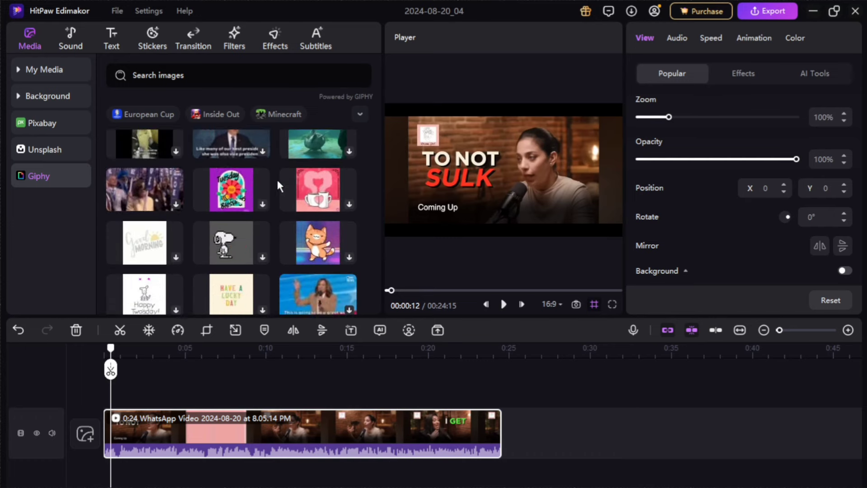
left_click(167, 76)
type("sad")
key("Return")
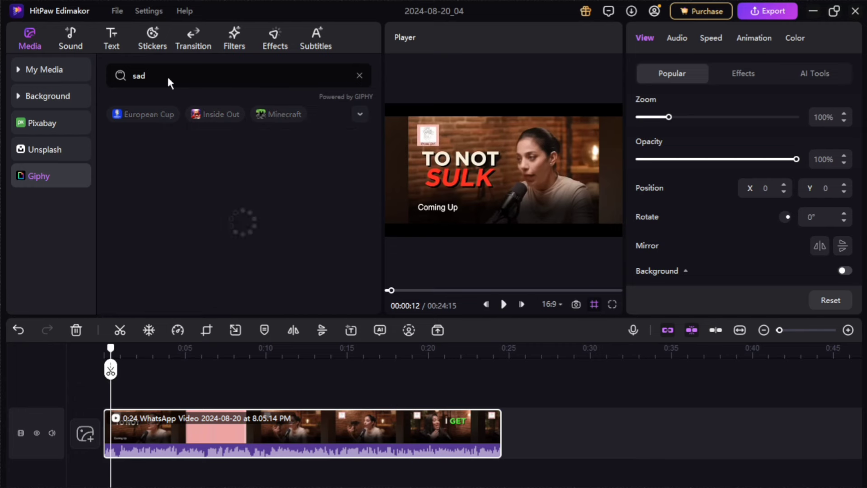
- Open the Cheerful music in the sound library and preview its first track
left_click(72, 35)
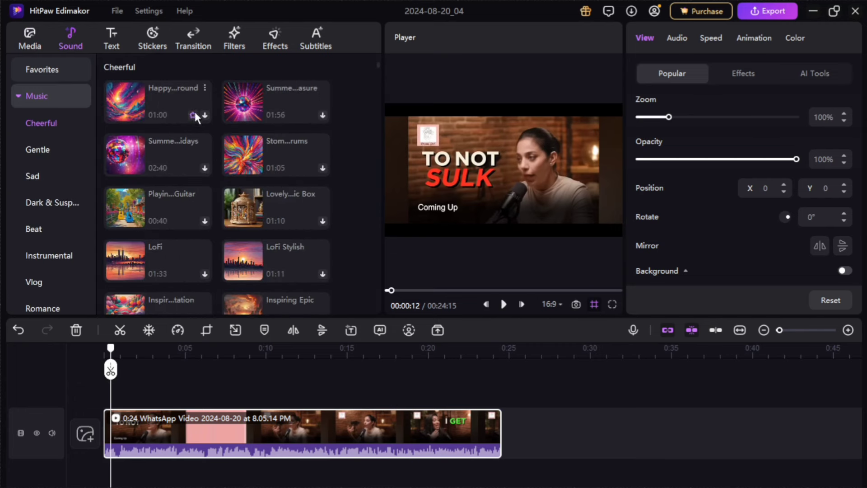
left_click(133, 102)
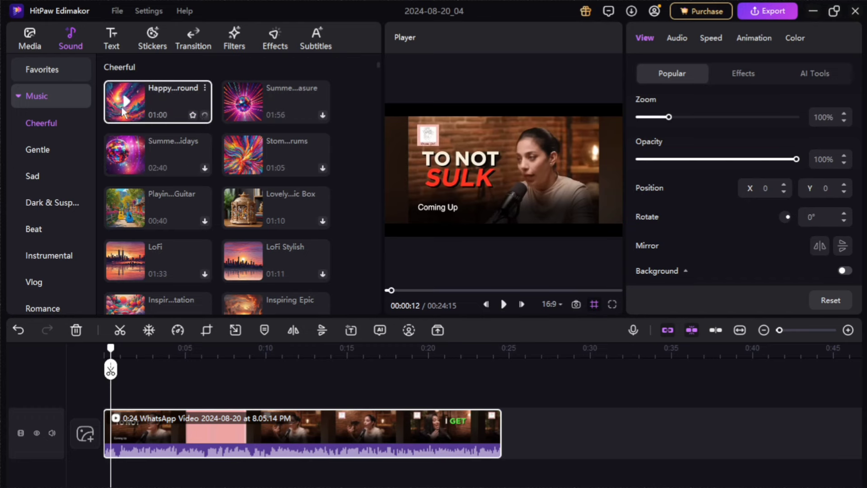
- Browse the text library, from the default and basic styles through the text templates to AI Copywriting
left_click(111, 36)
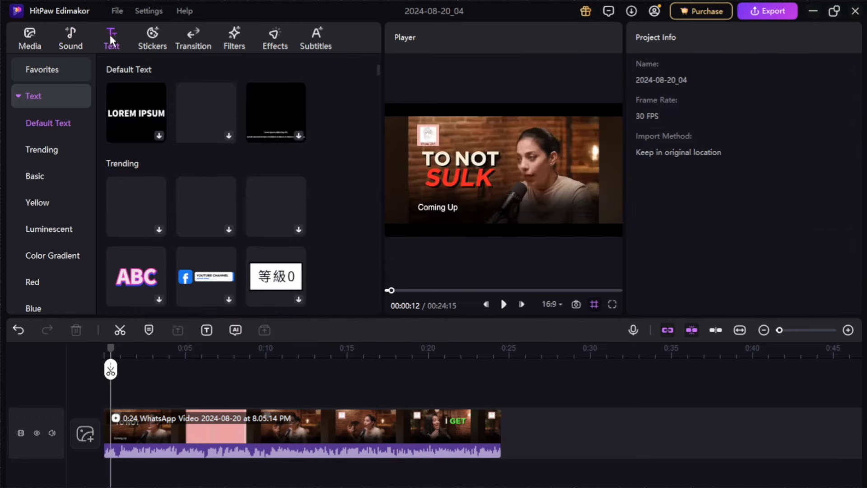
scroll(244, 137, "down", 5)
scroll(230, 181, "down", 15)
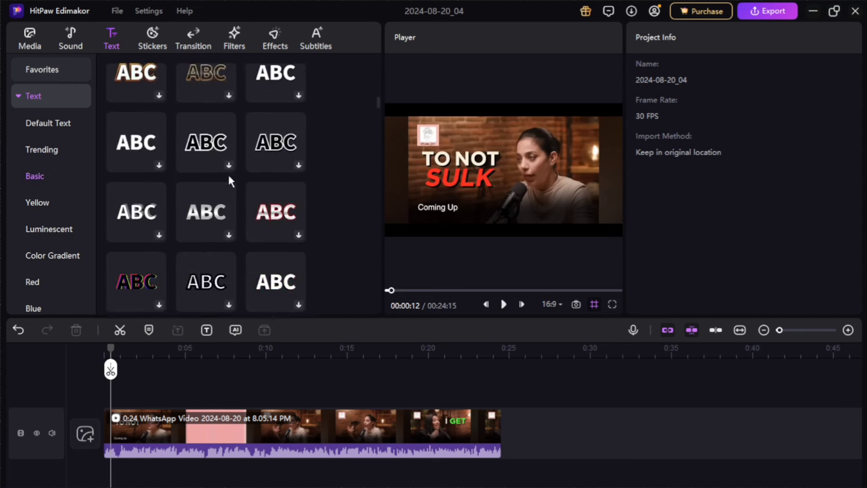
scroll(86, 239, "down", 3)
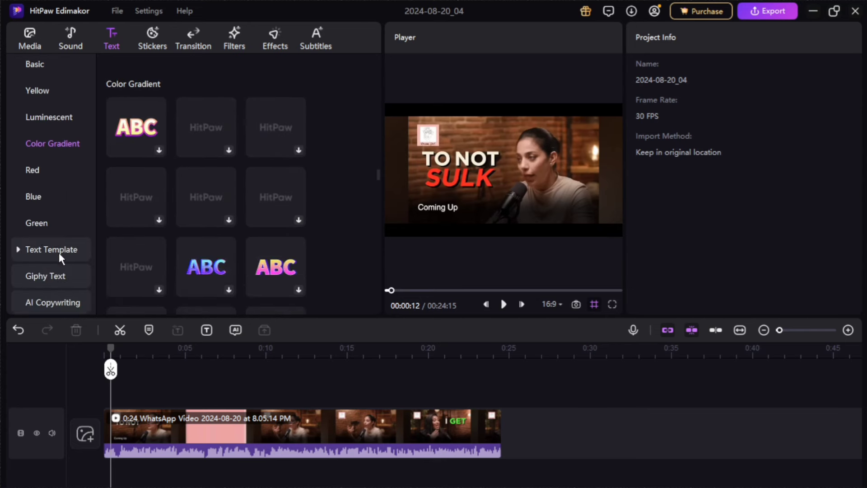
left_click(50, 249)
scroll(194, 180, "down", 2)
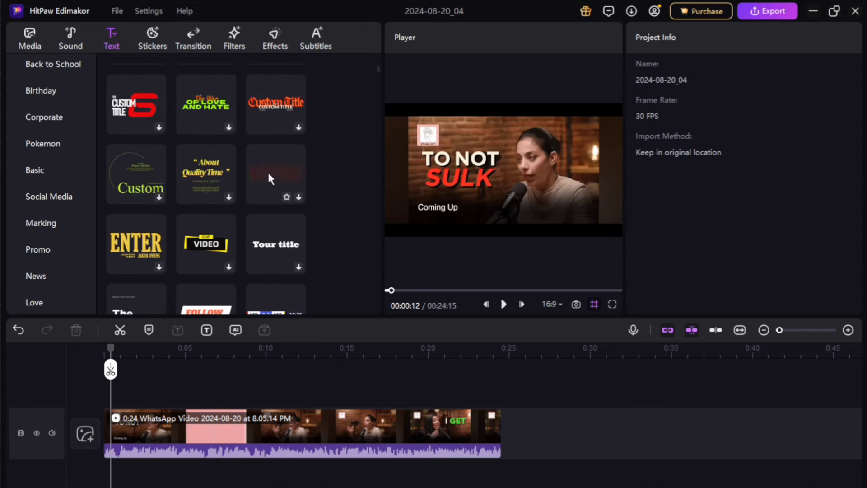
scroll(270, 252, "down", 2)
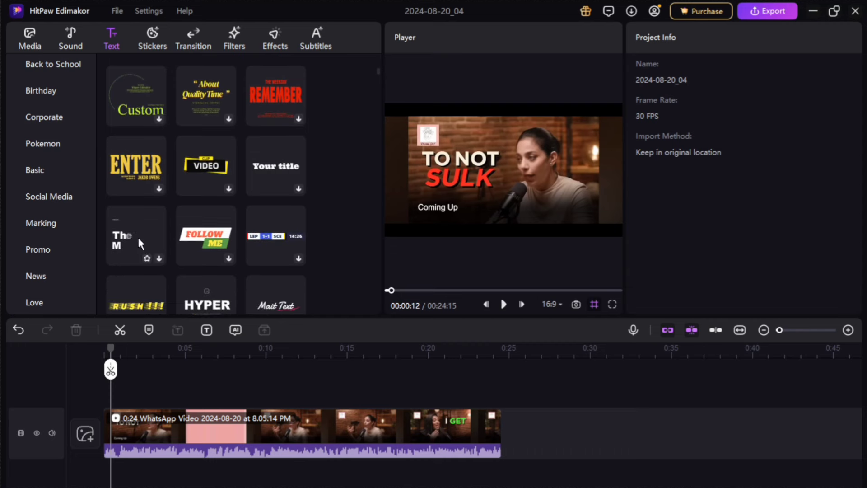
scroll(226, 181, "down", 4)
scroll(44, 217, "down", 3)
scroll(44, 217, "down", 2)
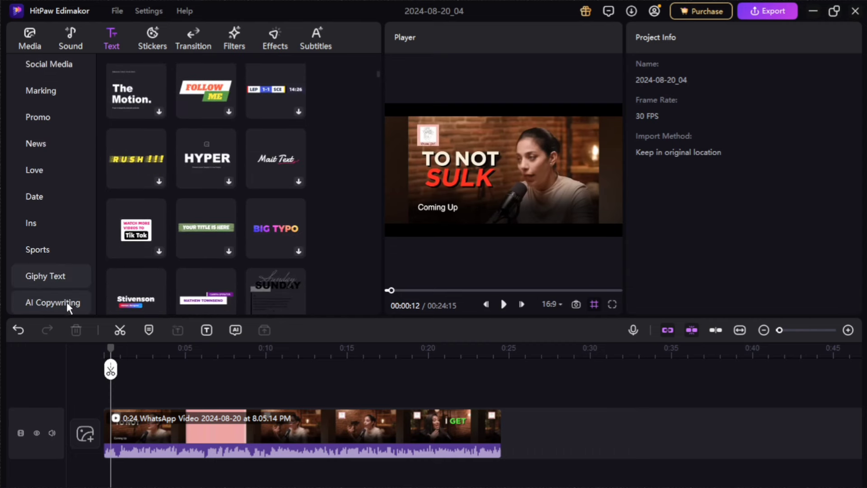
left_click(67, 301)
- Browse the trending stickers and the transitions, including the Slideshow and Motion groups
left_click(145, 39)
scroll(206, 124, "down", 3)
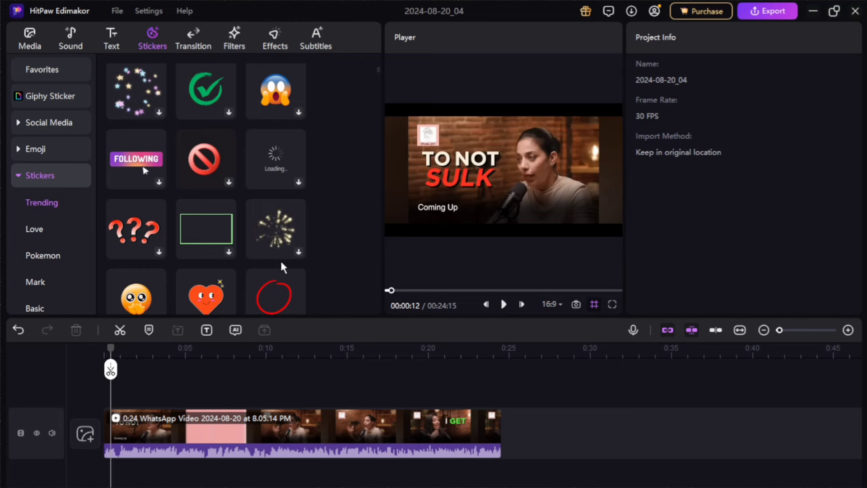
scroll(271, 235, "down", 5)
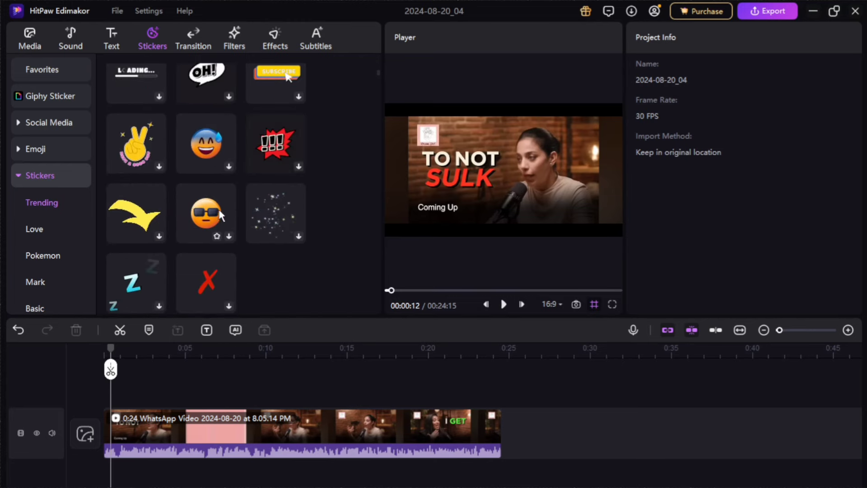
left_click(185, 36)
scroll(224, 127, "down", 8)
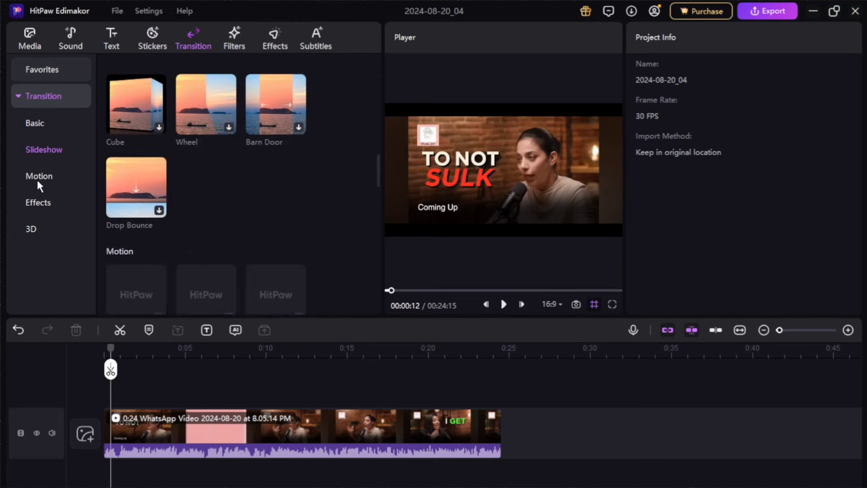
left_click(39, 179)
- Add the Coconut_Water filter from the Fresh group to the timeline and play back the video
left_click(234, 39)
scroll(193, 146, "down", 5)
scroll(209, 221, "up", 1)
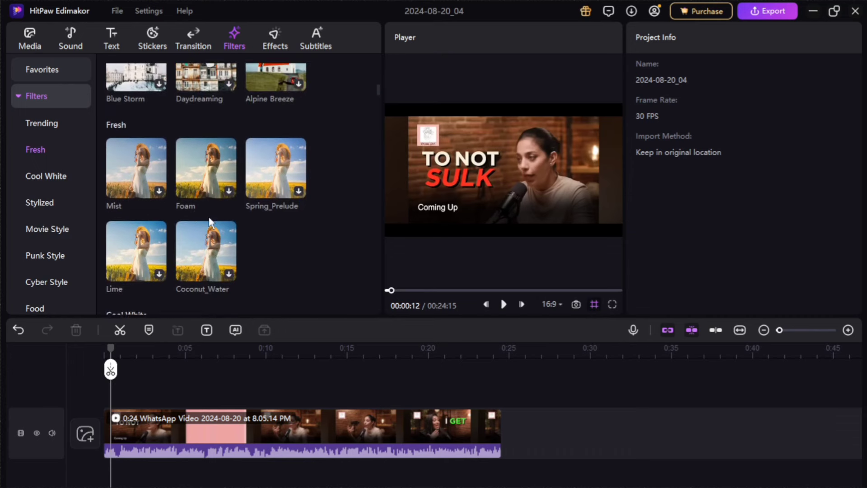
left_click(226, 289)
left_click(504, 304)
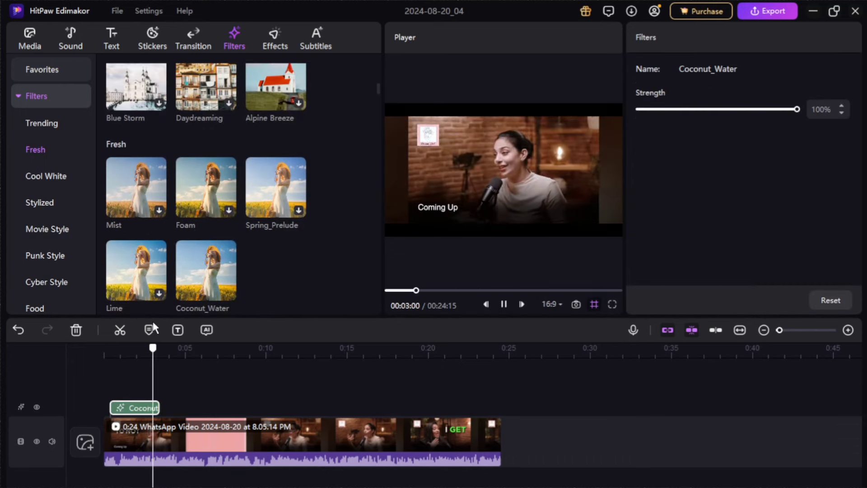
- Browse the trending video effects, then look at the subtitle tools and the transitions again
left_click(275, 40)
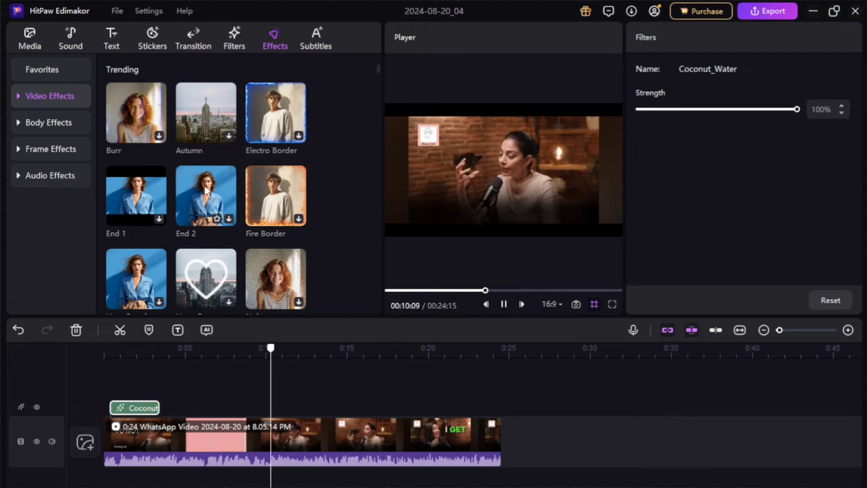
scroll(206, 189, "down", 10)
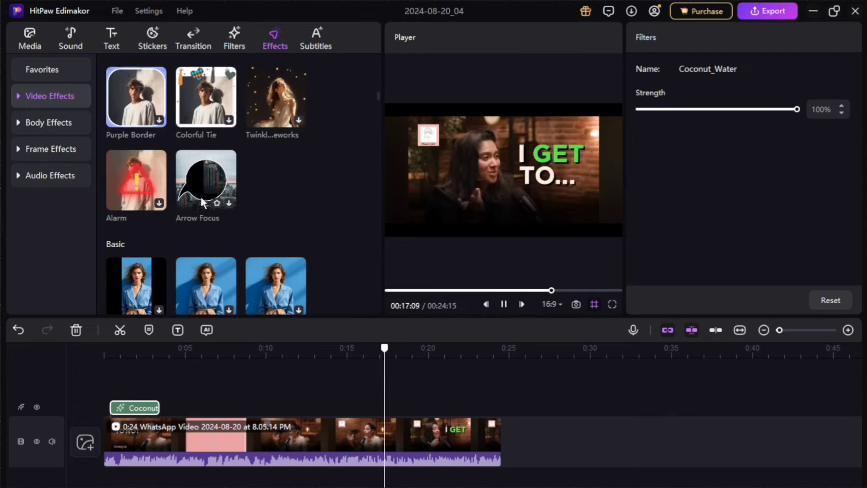
left_click(316, 39)
left_click(193, 40)
- Select the video clip and examine its audio, speed, animation and color options
left_click(483, 370)
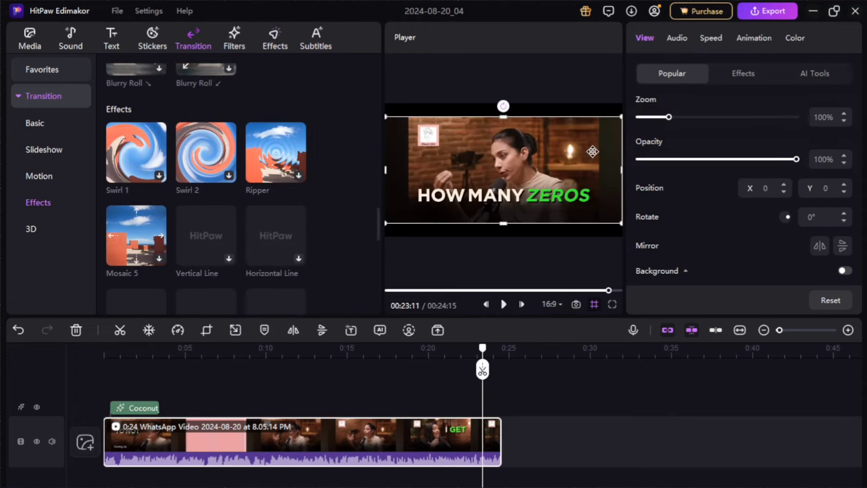
left_click(677, 38)
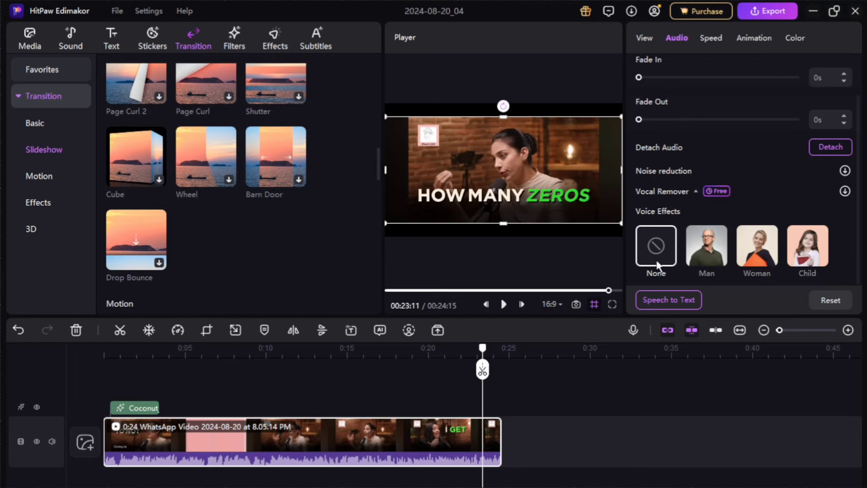
left_click(712, 38)
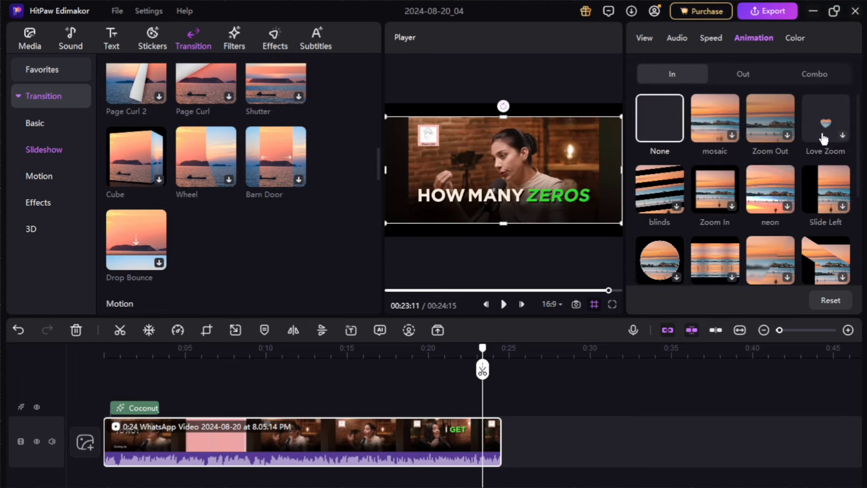
scroll(823, 138, "down", 10)
scroll(721, 158, "up", 2)
scroll(719, 185, "down", 3)
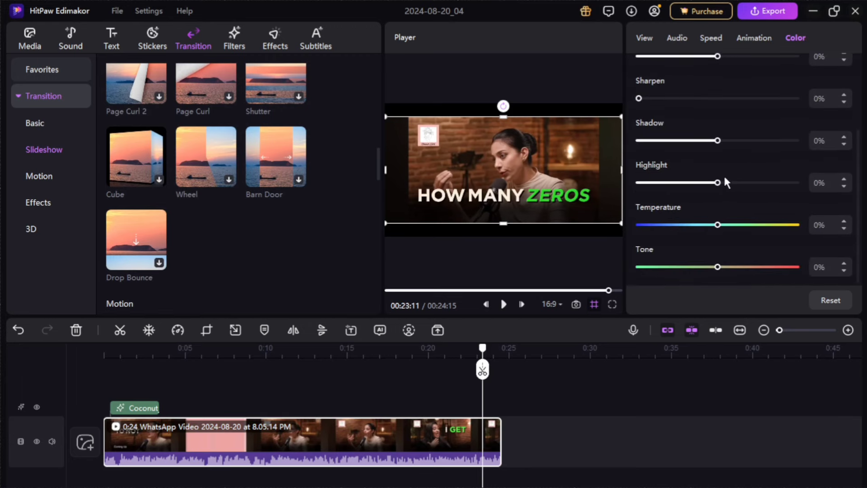
- Set the video clip's Highlight to 20% and Shadow to 97% in the color adjustments
scroll(718, 183, "up", 1)
left_click_drag(718, 190, 733, 191)
left_click_drag(718, 148, 796, 149)
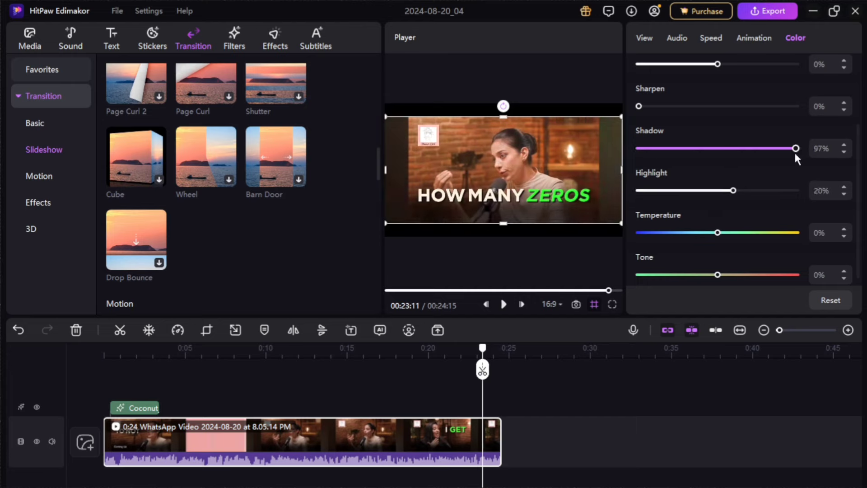
- Return through the clip's audio and speed options to its basic view settings
scroll(723, 158, "up", 2)
left_click(682, 35)
left_click(711, 38)
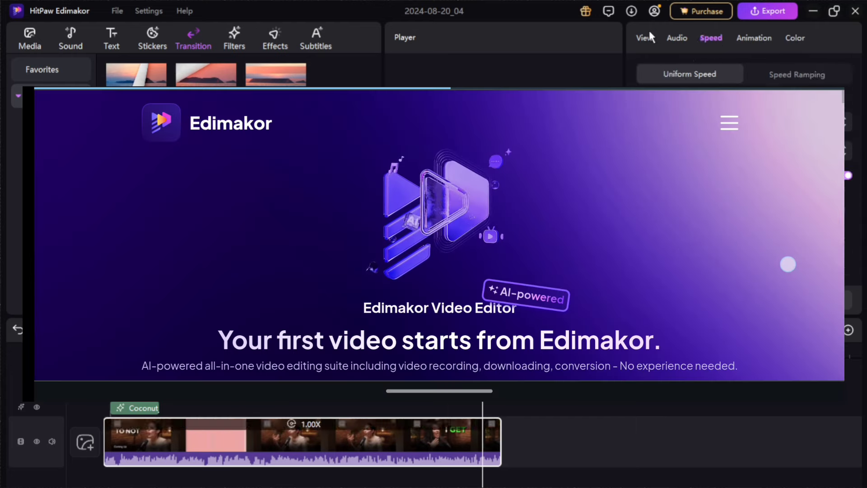
left_click(650, 37)
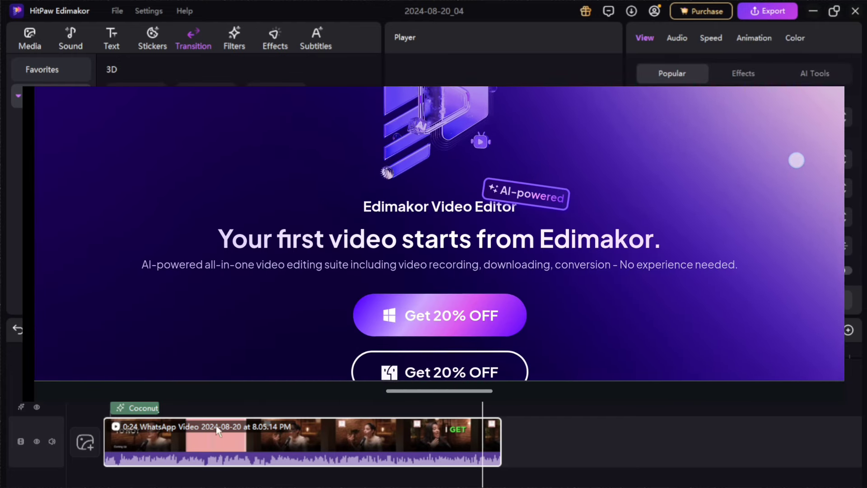
left_click(135, 408)
left_click(294, 402)
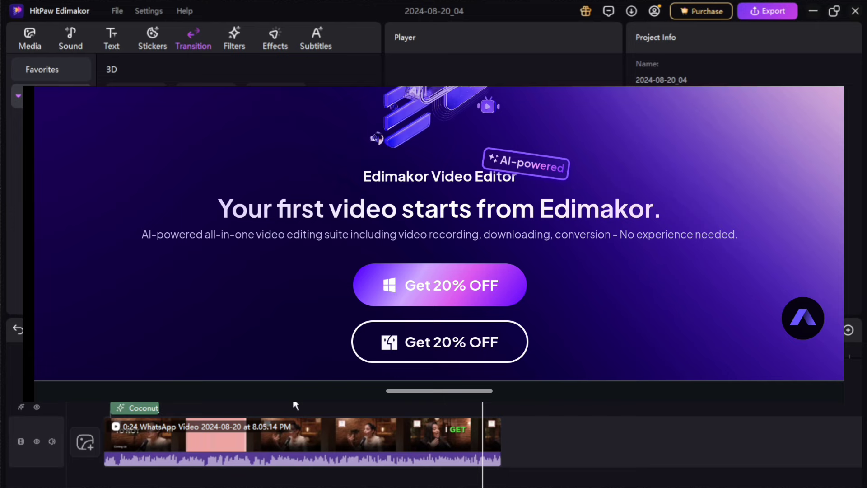
right_click(149, 457)
left_click(102, 388)
right_click(316, 442)
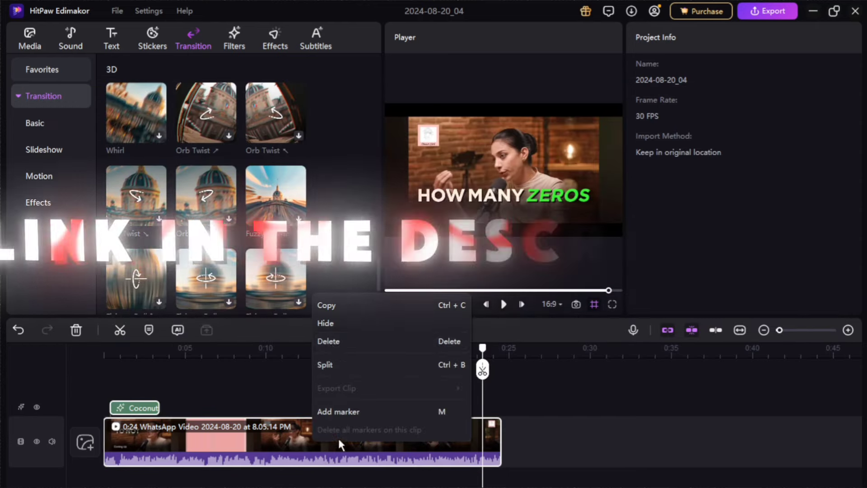
- Start exporting the project as a 4K MP4 video at 60 fps and reopen the export settings
left_click(776, 39)
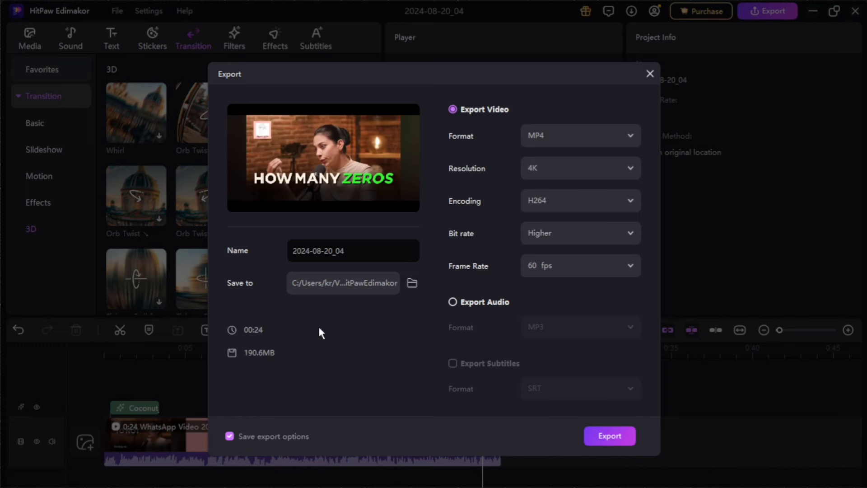
left_click(617, 443)
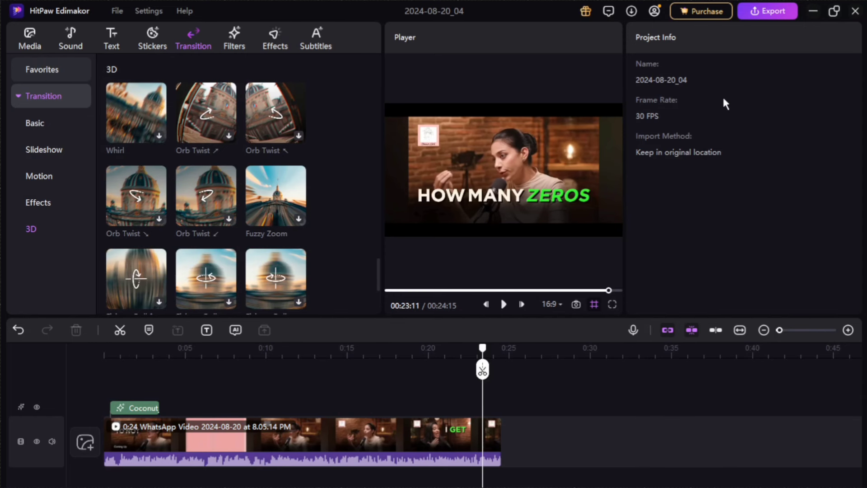
left_click(761, 14)
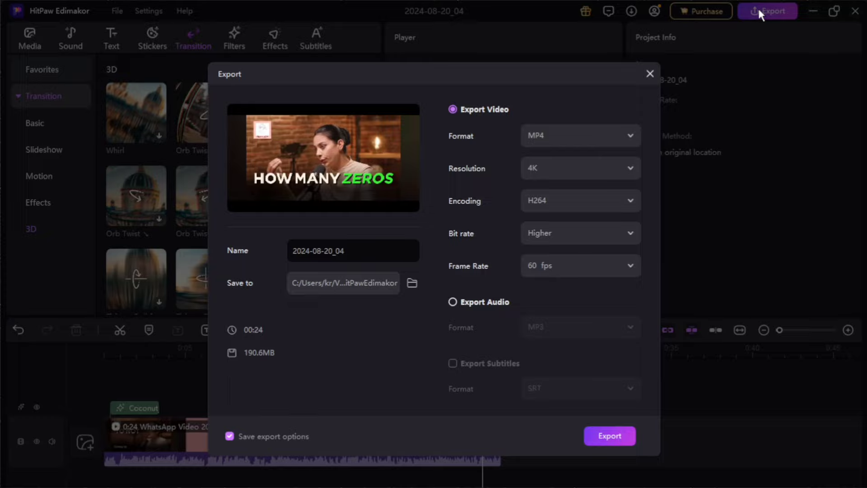